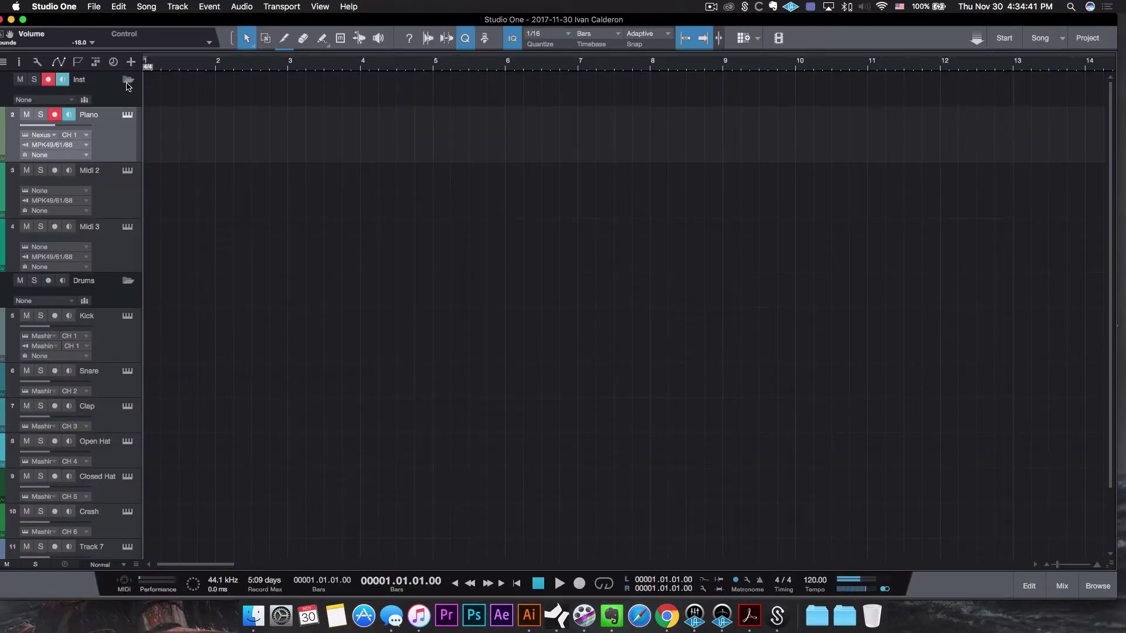
Step: Collapse and re-expand the Inst folder in the track list
{"action": "left_click", "coordinate": [129, 81]}
{"action": "left_click", "coordinate": [129, 81]}
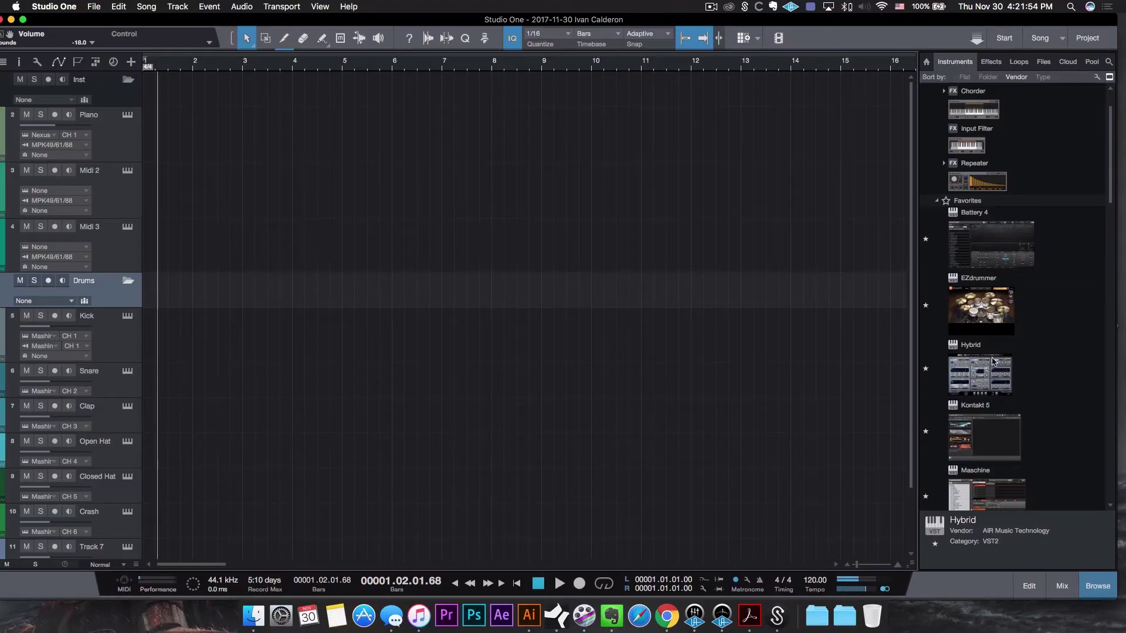
{"action": "left_click_drag", "start_coordinate": [986, 377], "coordinate": [105, 278]}
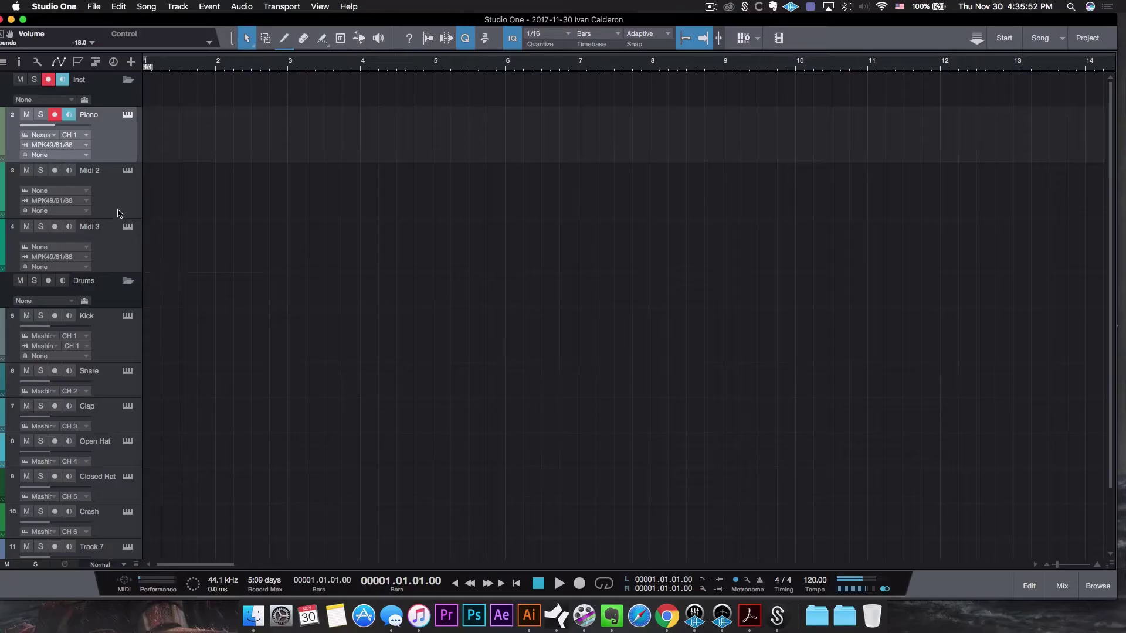
{"action": "left_click", "coordinate": [115, 210]}
{"action": "left_click", "coordinate": [115, 247]}
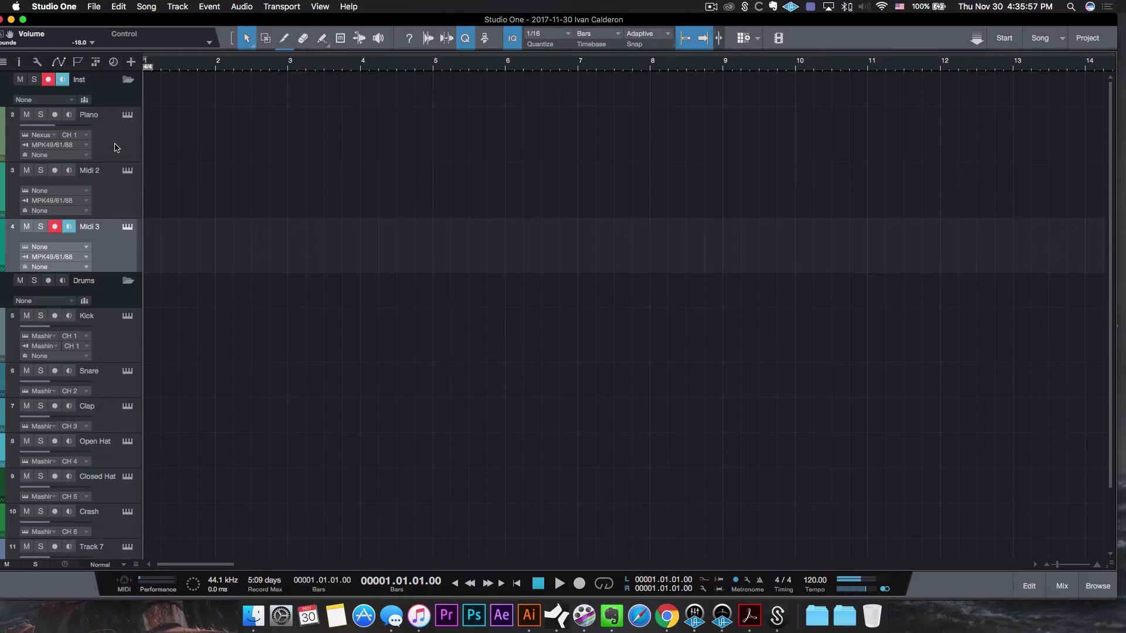
{"action": "left_click", "coordinate": [115, 148]}
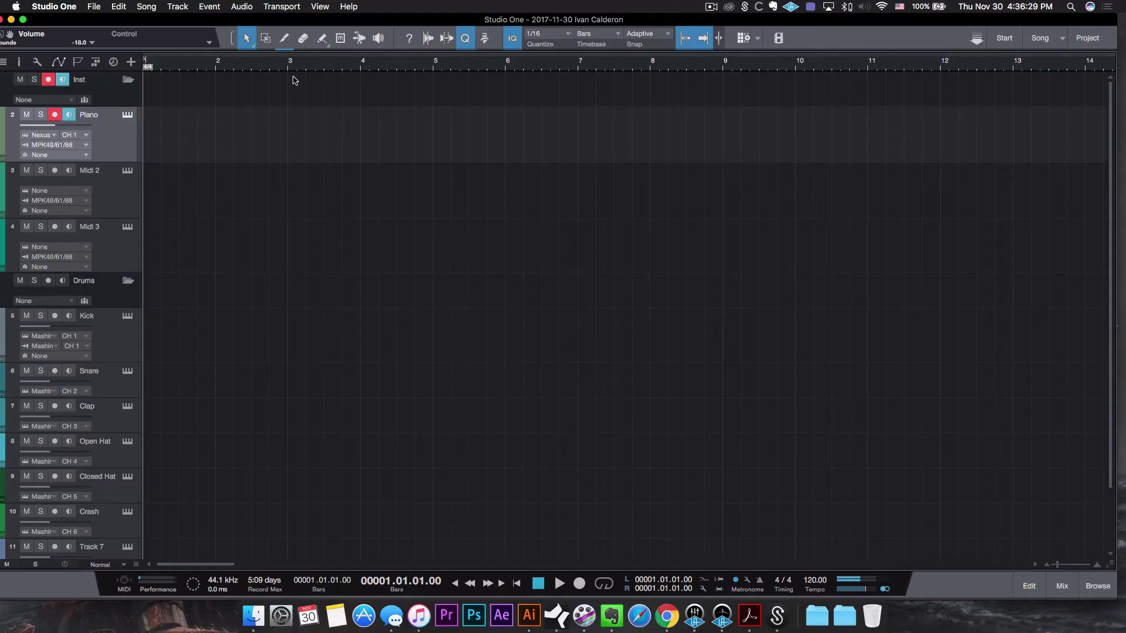
Step: Move the Inst and Piano events so they start at bar 1
{"action": "key", "text": "w"}
{"action": "key", "text": "w"}
{"action": "key", "text": "w"}
{"action": "key", "text": "w"}
{"action": "key", "text": "w"}
{"action": "left_click_drag", "start_coordinate": [378, 139], "coordinate": [169, 139]}
{"action": "key", "text": "e"}
{"action": "key", "text": "e"}
{"action": "key", "text": "e"}
{"action": "key", "text": "e"}
{"action": "key", "text": "e"}
{"action": "key", "text": "e"}
{"action": "left_click_drag", "start_coordinate": [310, 132], "coordinate": [165, 128]}
Step: Play back the two-bar piano part, then bring the instruments browser back
{"action": "key", "text": "space"}
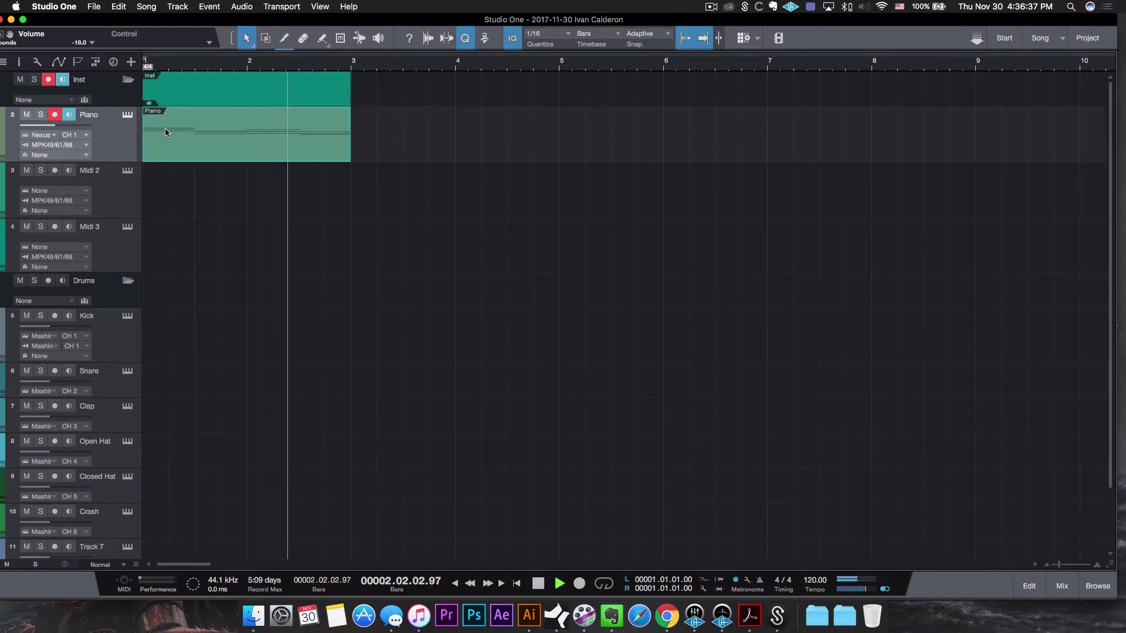
{"action": "key", "text": "space"}
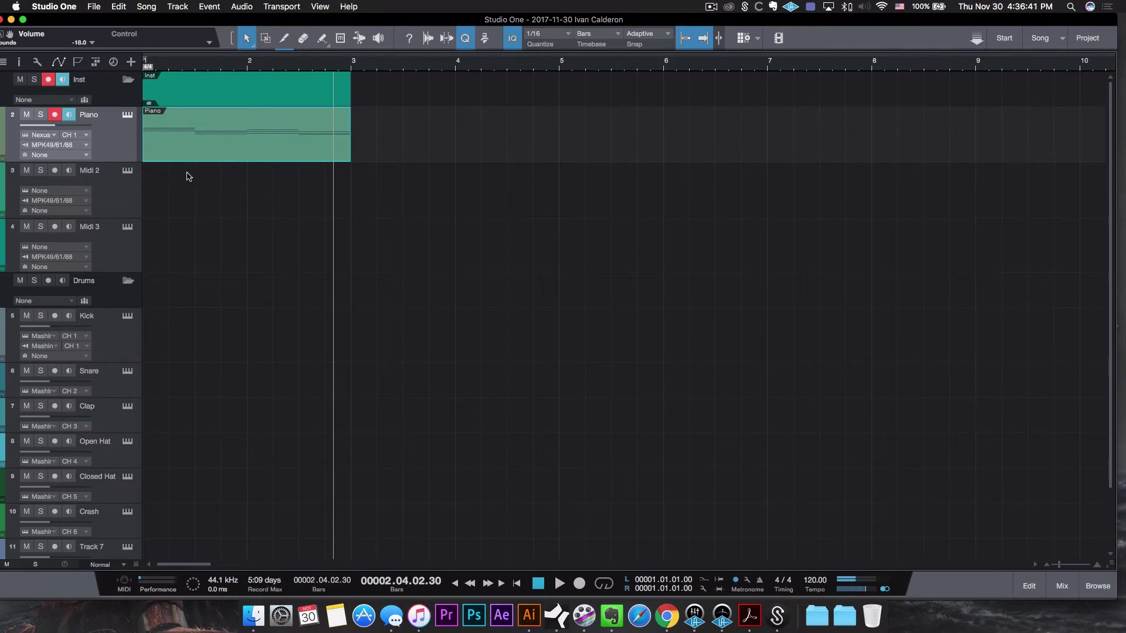
{"action": "left_click", "coordinate": [1105, 591]}
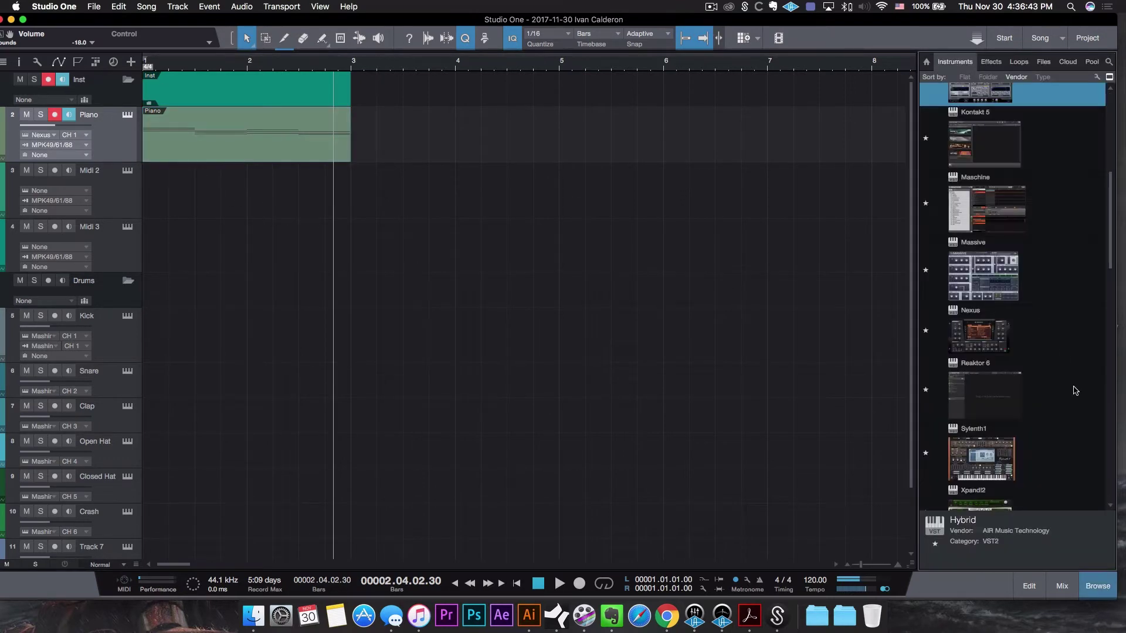
Step: Replace Nexus on the Piano track with Sylenth1, loading preset 100: ORG Another DrawBar
{"action": "left_click_drag", "start_coordinate": [999, 458], "coordinate": [115, 142]}
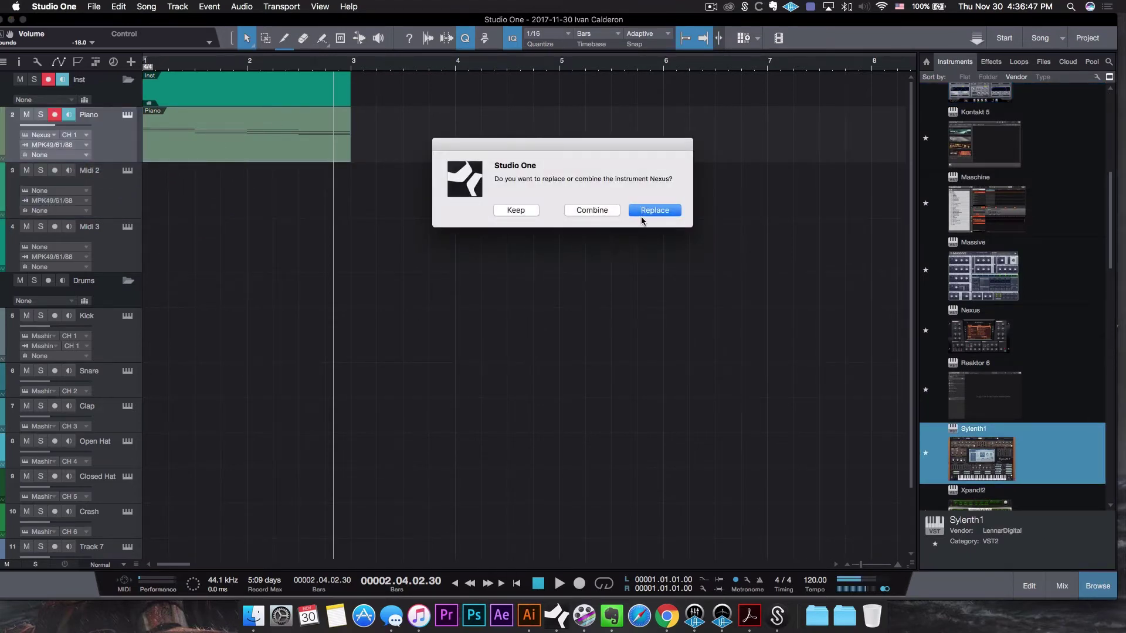
{"action": "left_click", "coordinate": [654, 210]}
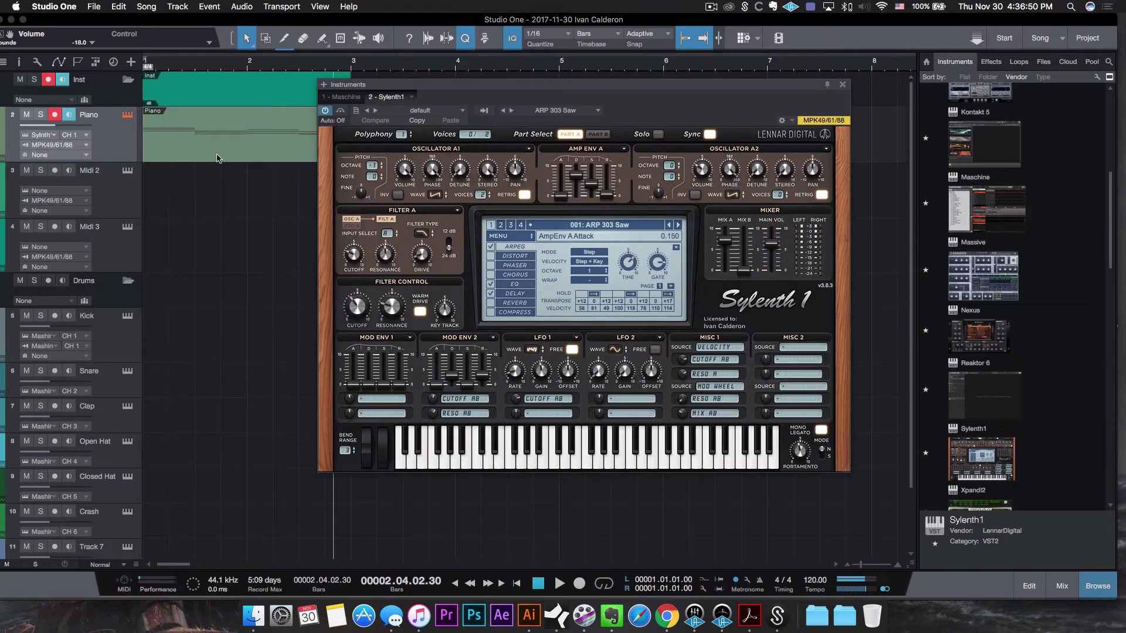
{"action": "left_click", "coordinate": [607, 231]}
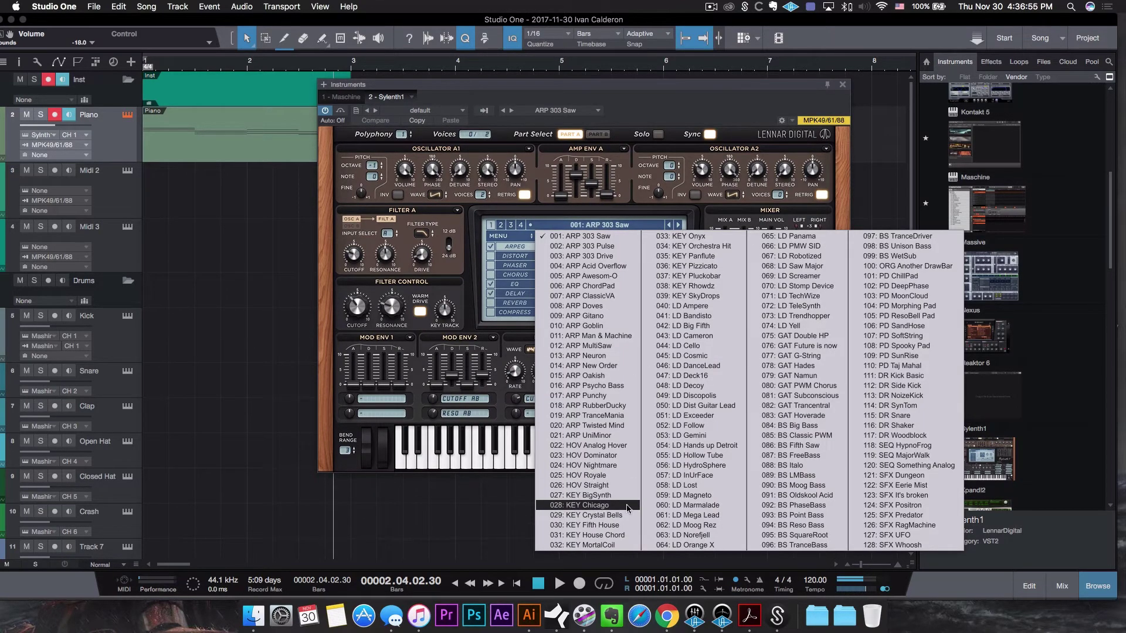
{"action": "left_click", "coordinate": [911, 267]}
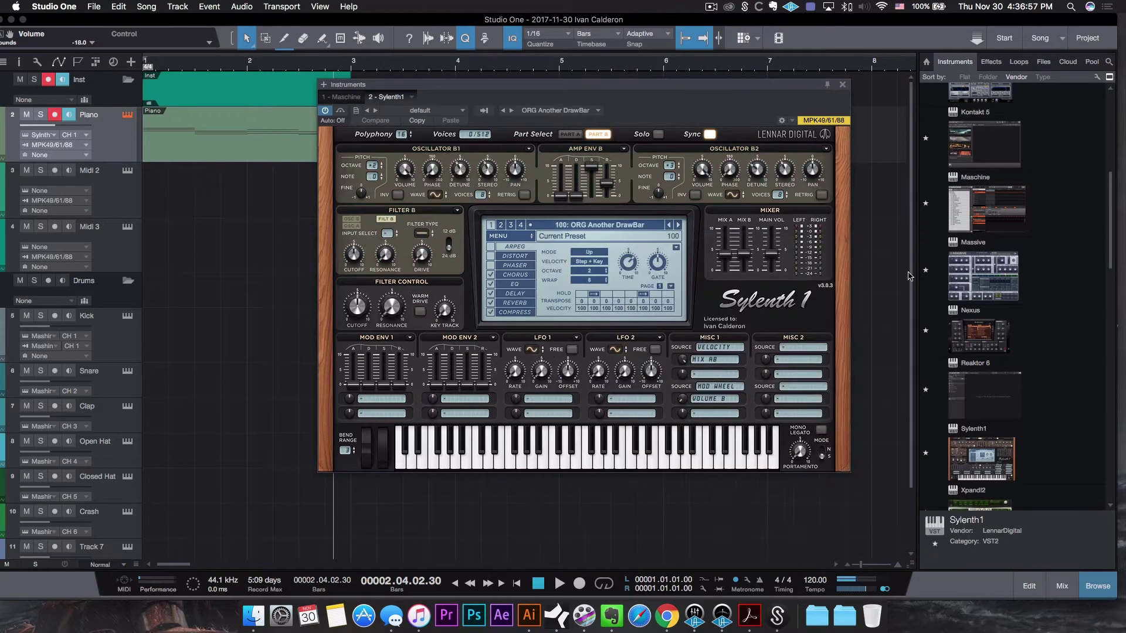
{"action": "left_click", "coordinate": [844, 86]}
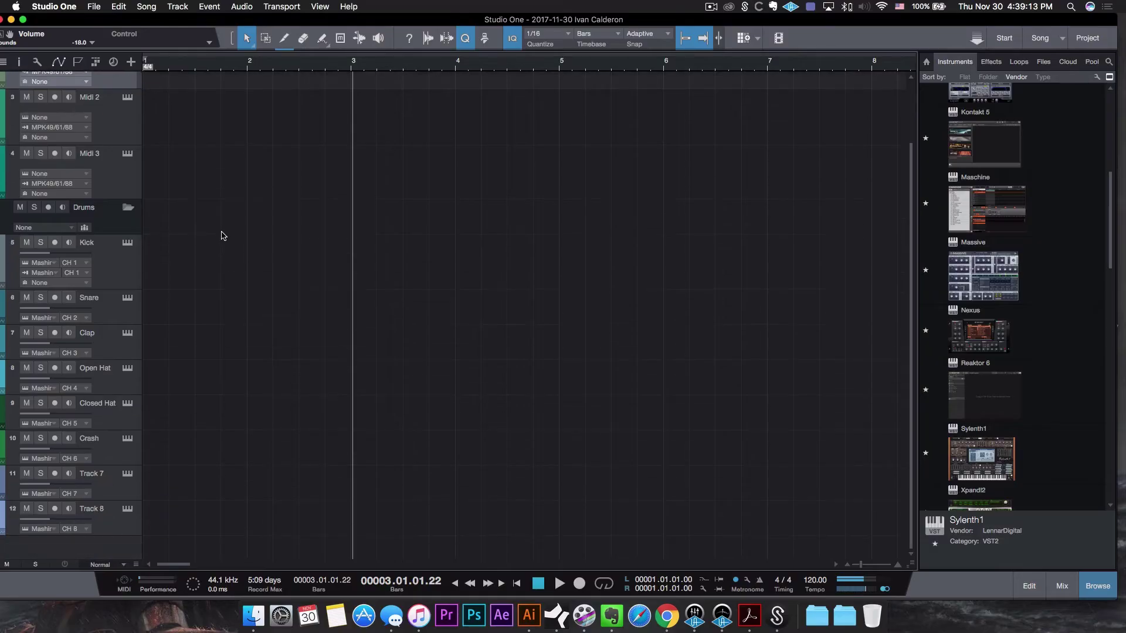
Step: Record-arm Track 7 in the Drums folder and open the Kick track's Maschine instrument
{"action": "left_click", "coordinate": [126, 208]}
{"action": "left_click", "coordinate": [126, 283]}
{"action": "scroll", "coordinate": [181, 303], "scroll_direction": "down", "scroll_amount": 3}
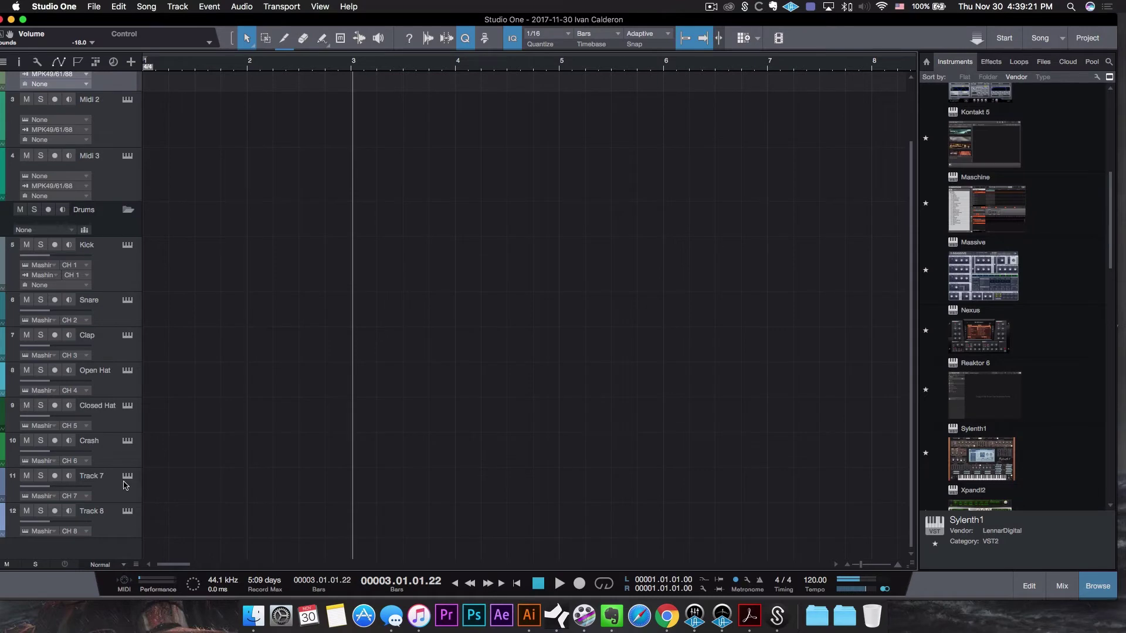
{"action": "left_click", "coordinate": [112, 494]}
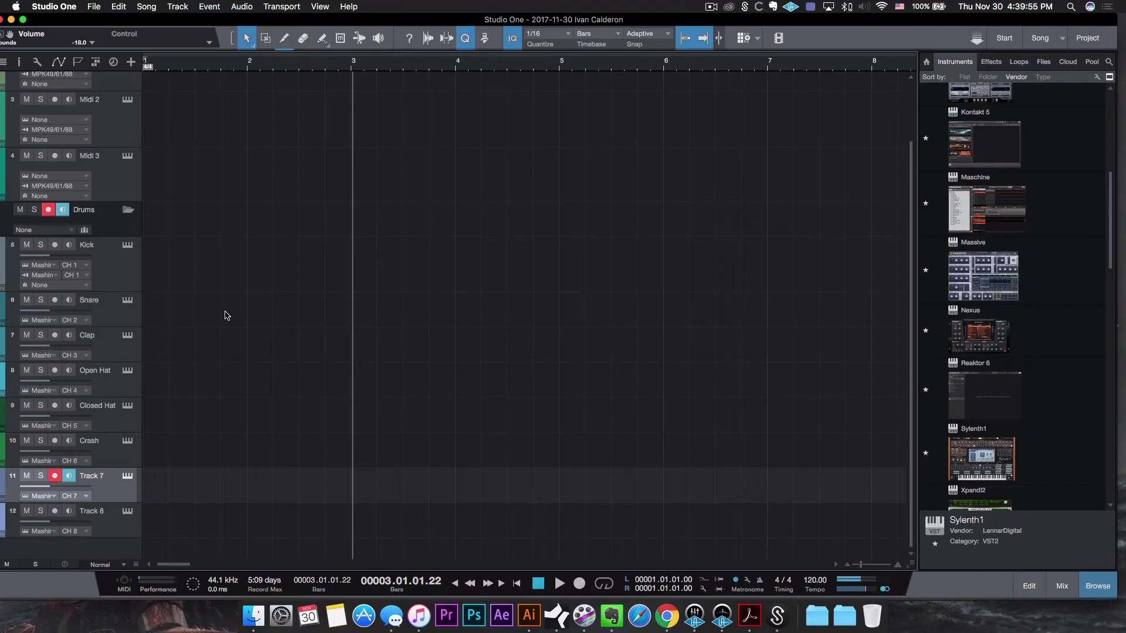
{"action": "left_click", "coordinate": [127, 245]}
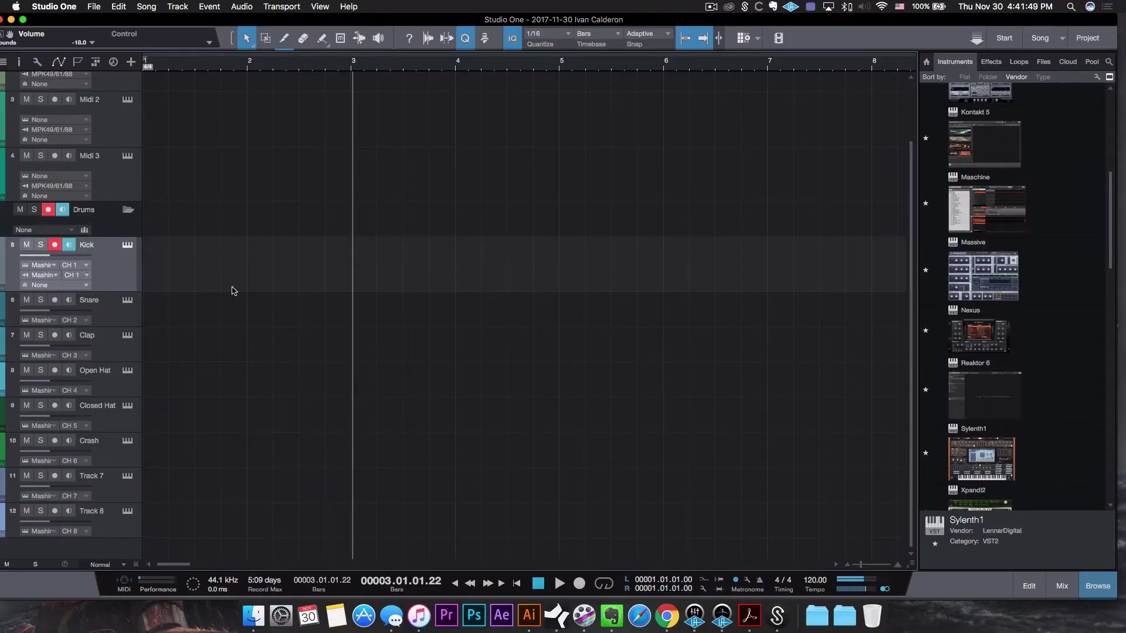
Step: Step record-arm down through the Snare and lower drum tracks
{"action": "key", "text": "Down"}
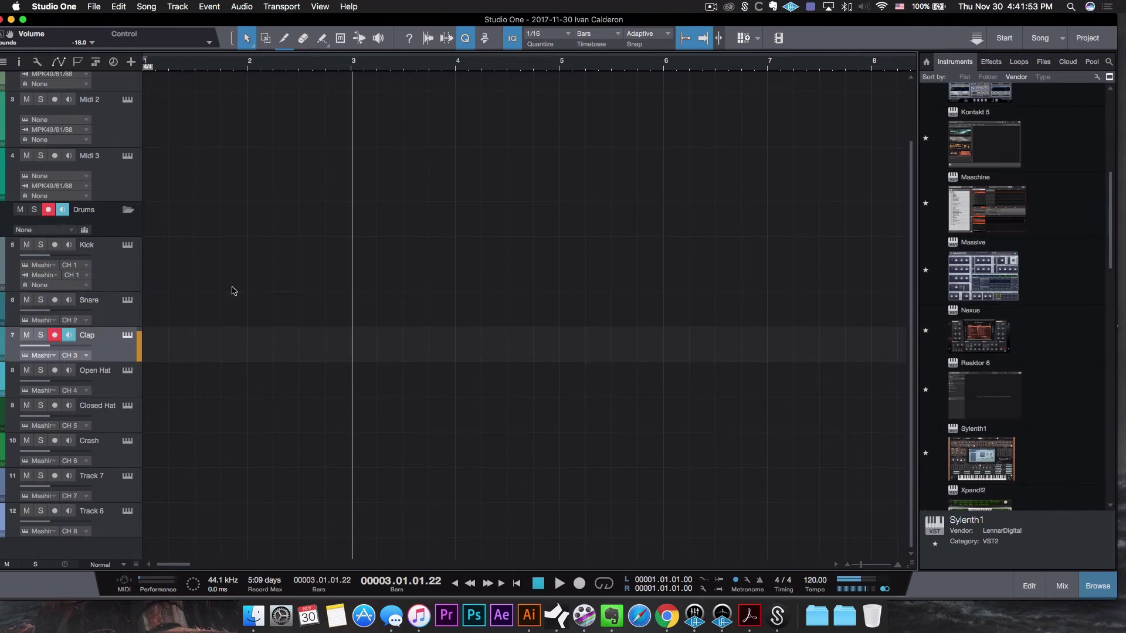
{"action": "key", "text": "Down"}
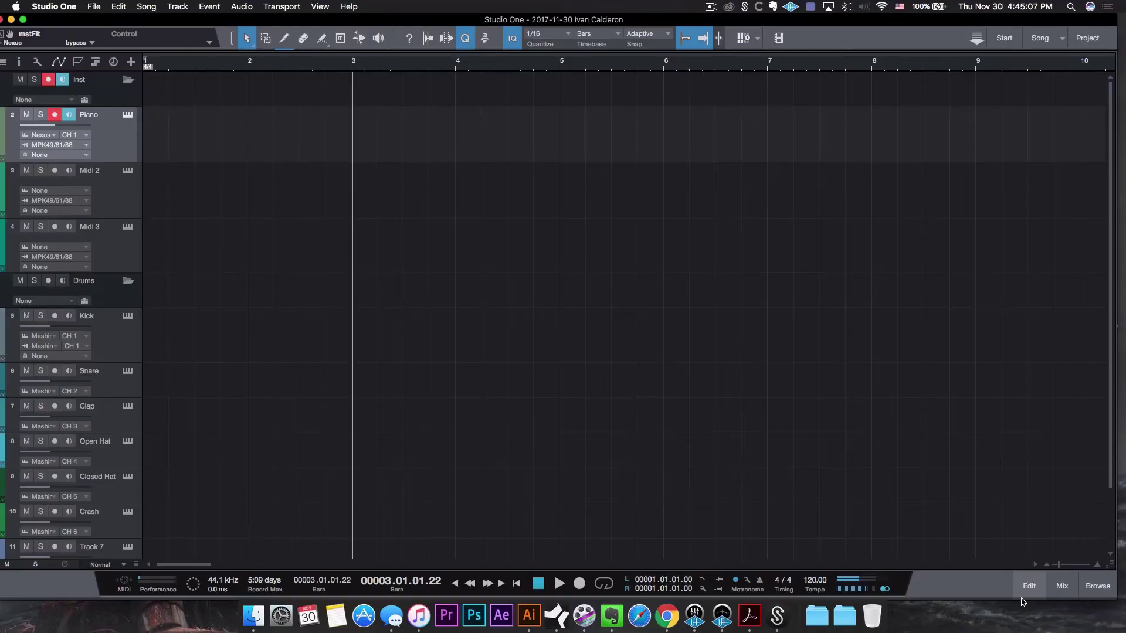
Step: Show the mixer console and move record-arm from Kick onto the Snare track
{"action": "left_click", "coordinate": [1063, 587]}
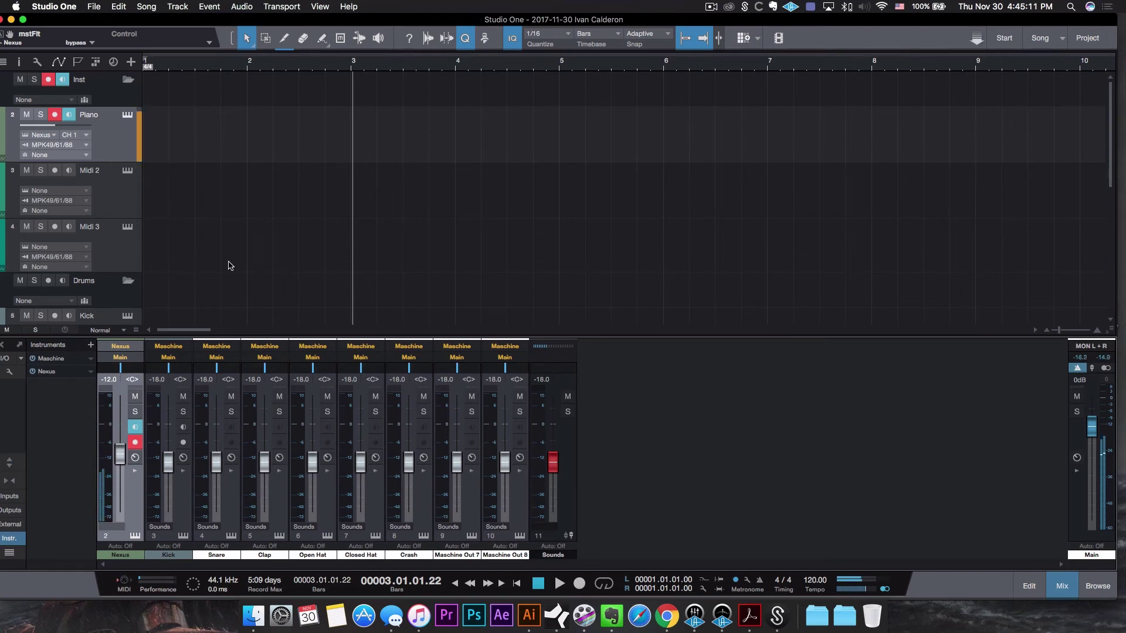
{"action": "scroll", "coordinate": [206, 242], "scroll_direction": "down", "scroll_amount": 4}
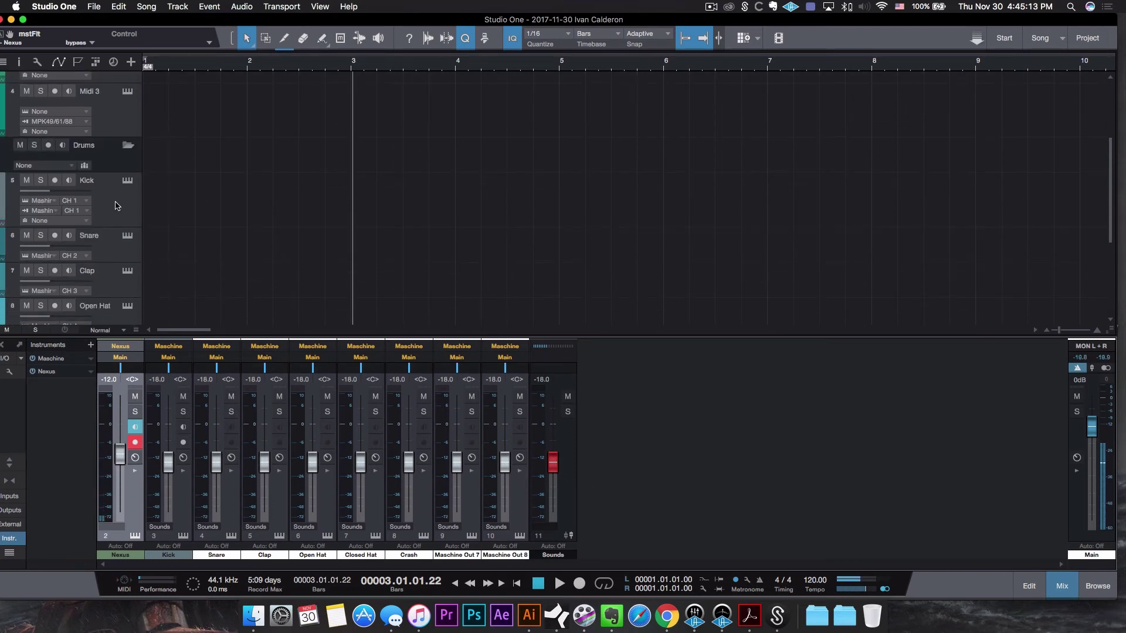
{"action": "left_click", "coordinate": [115, 205]}
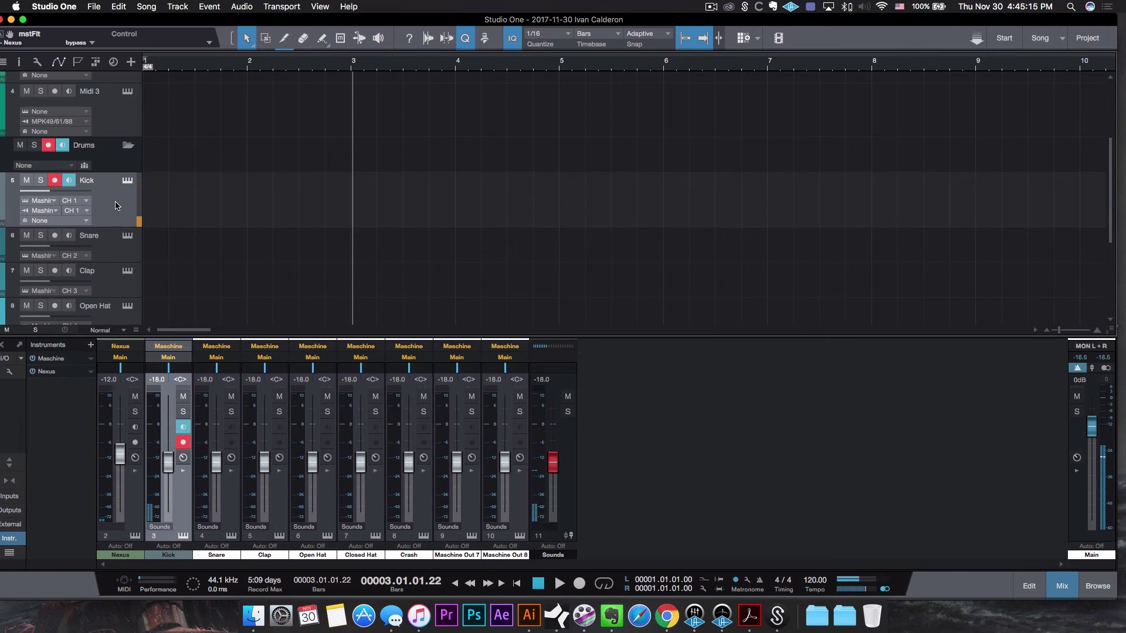
{"action": "left_click", "coordinate": [116, 247]}
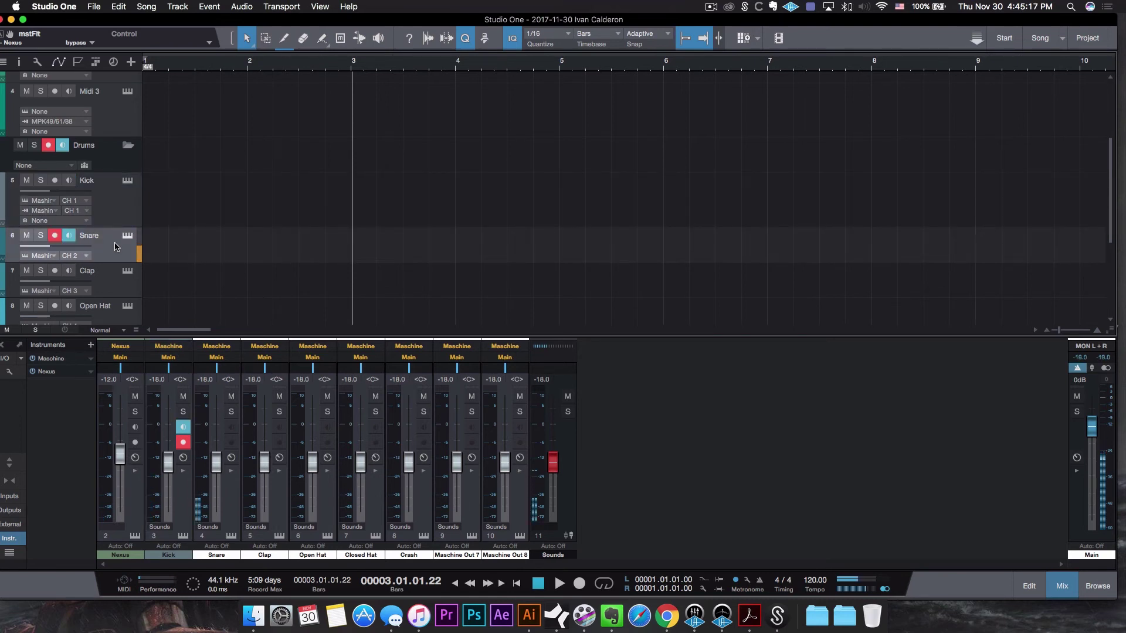